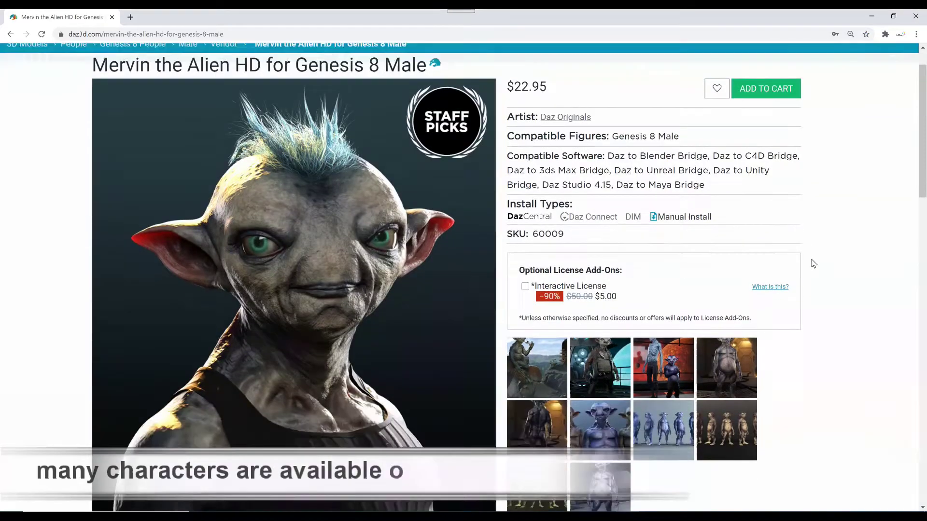
# - Review the Mervin the Alien HD for Genesis 8 Male product page and inspect the loaded figure in DAZ Studio
pyautogui.scroll(-1, 814, 263)
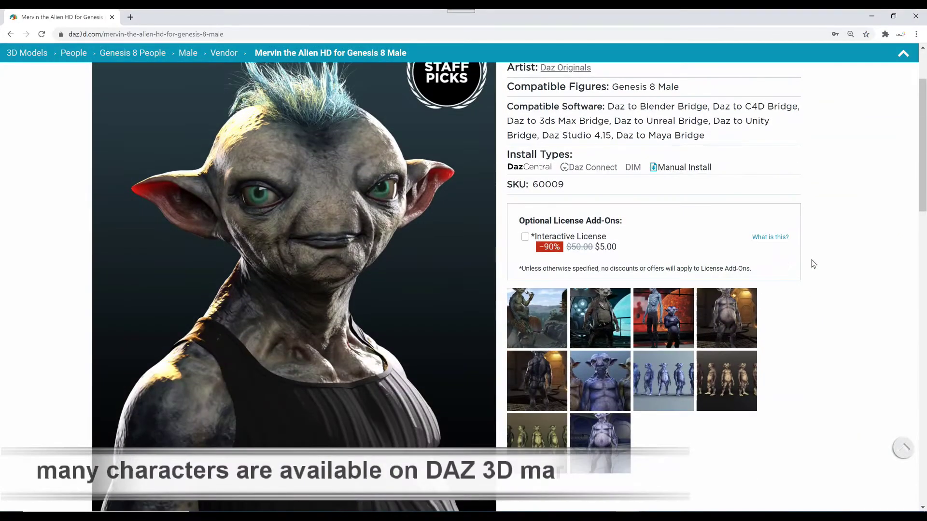
pyautogui.scroll(-1, 814, 264)
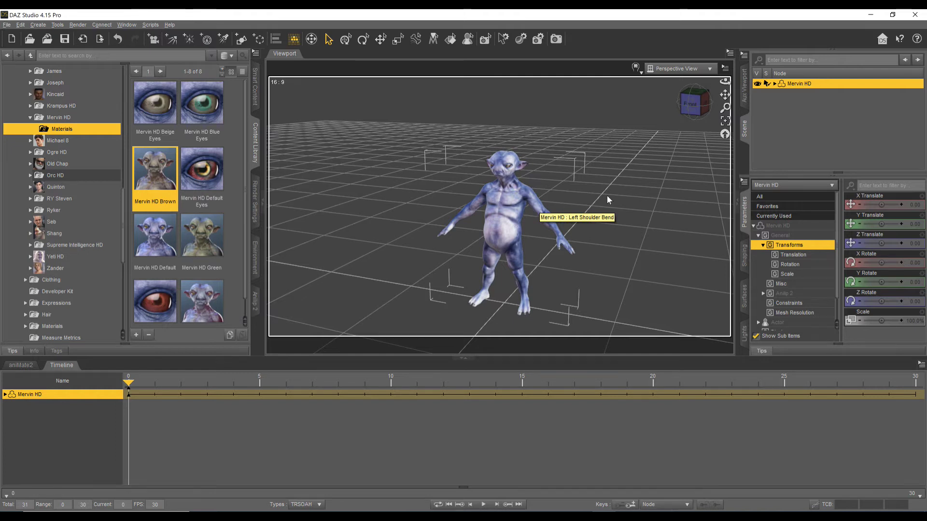
pyautogui.scroll(10, 627, 193)
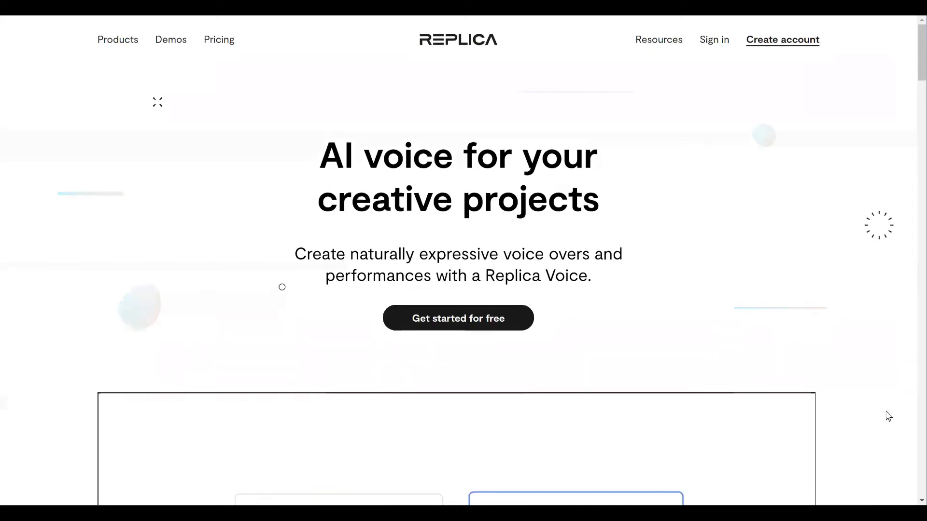
# - Examine the Replica homepage's presentation of its AI voices, use cases and on-demand voice workflow
pyautogui.scroll(-1, 881, 410)
pyautogui.scroll(-3, 880, 410)
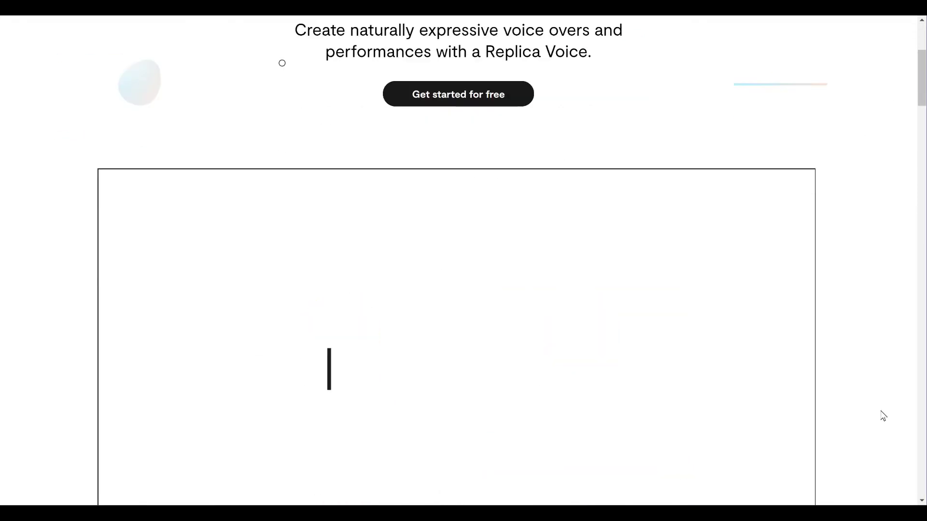
pyautogui.scroll(-4, 884, 416)
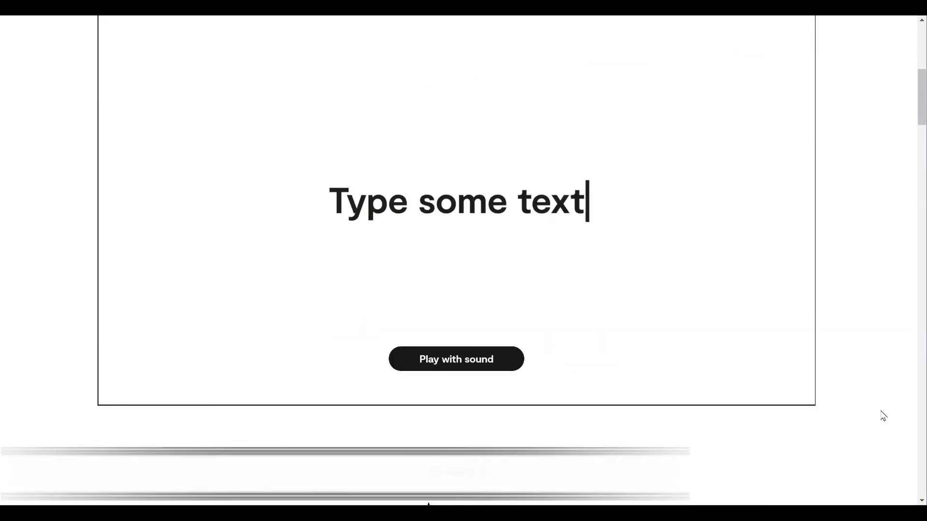
pyautogui.scroll(-3, 883, 416)
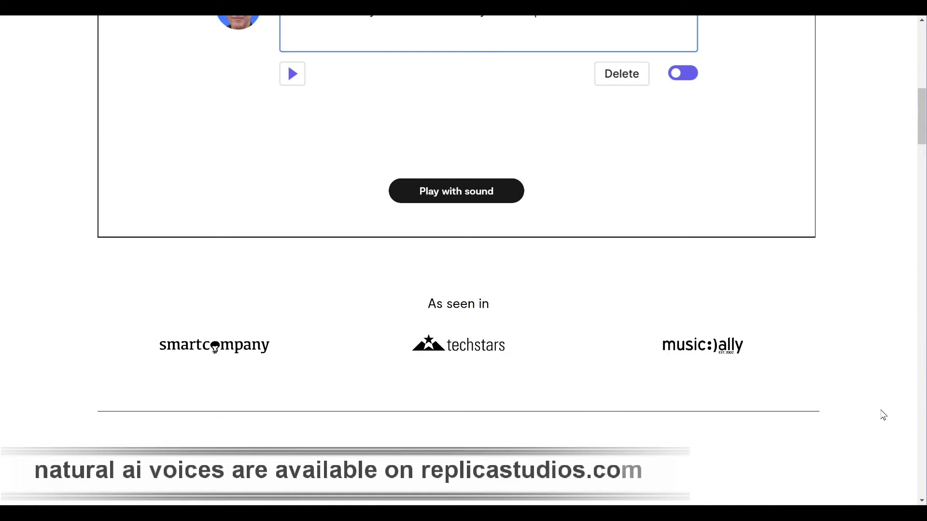
pyautogui.scroll(-7, 884, 415)
pyautogui.scroll(-8, 884, 415)
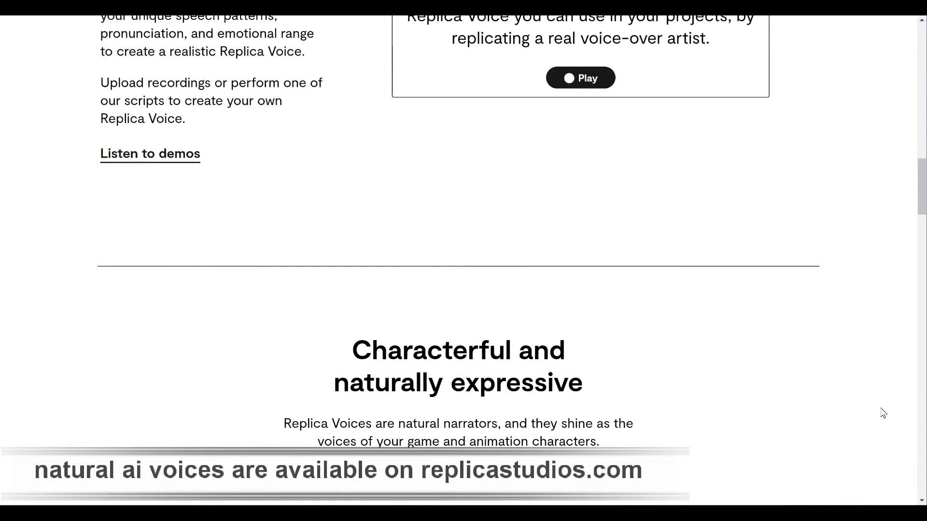
pyautogui.scroll(-4, 883, 413)
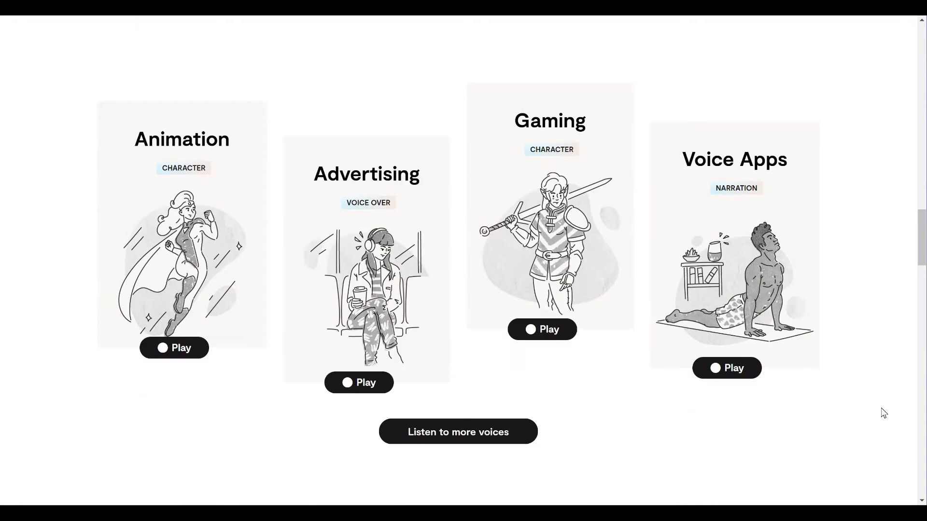
pyautogui.scroll(-9, 885, 414)
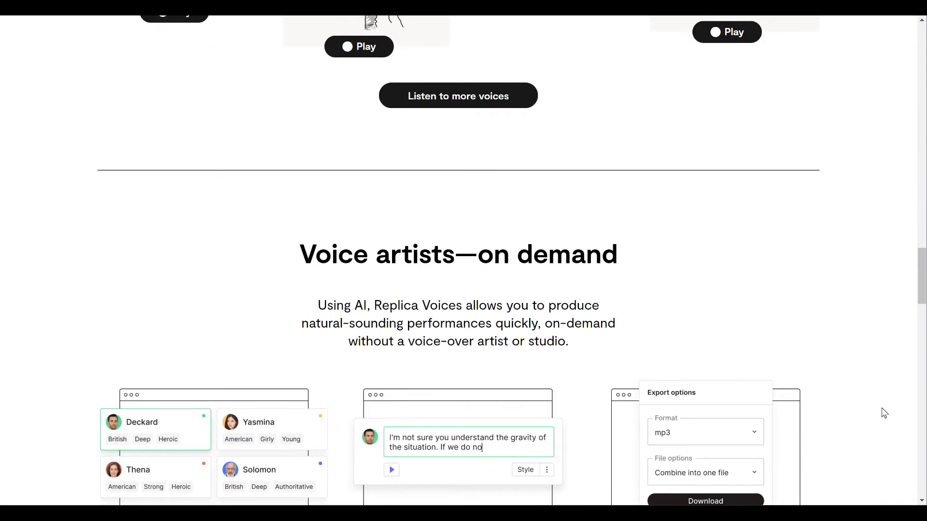
pyautogui.scroll(-2, 883, 413)
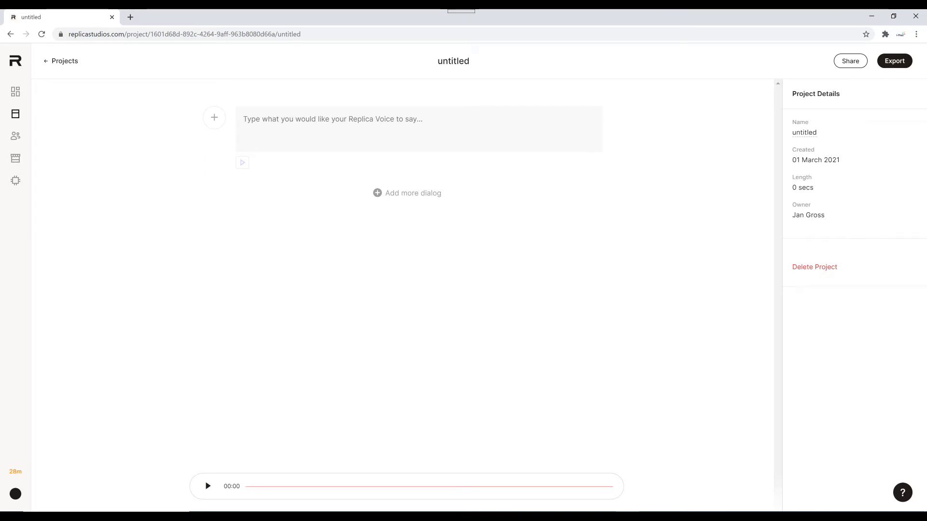
# - Enter the dialog "what the hell is your problem? what kind of camel are you?" and assign it the Yeepo voice
pyautogui.click(319, 125)
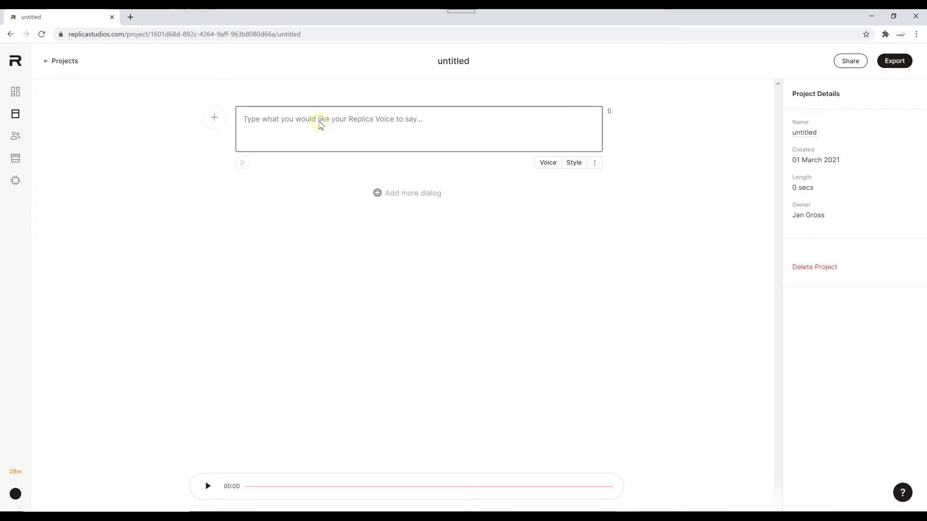
pyautogui.write('what the hell is your problem? what kind of camel are you?')
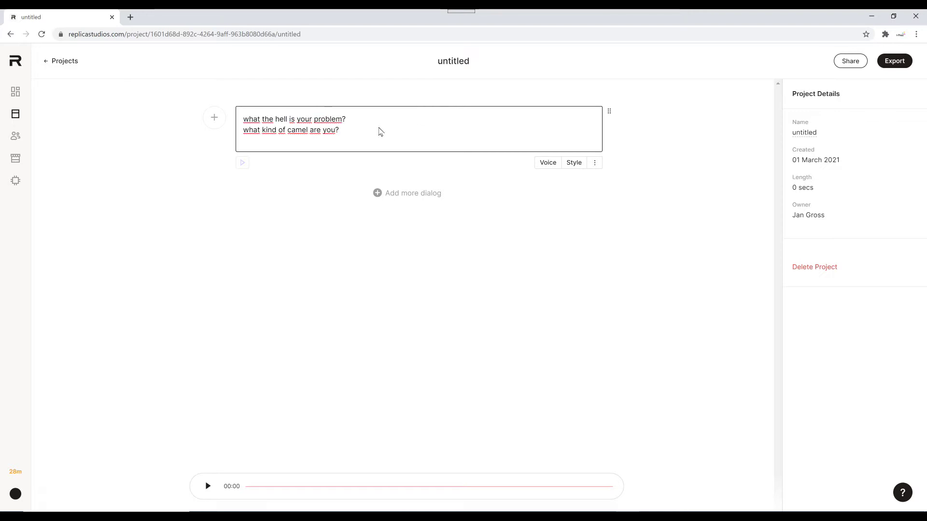
pyautogui.click(548, 163)
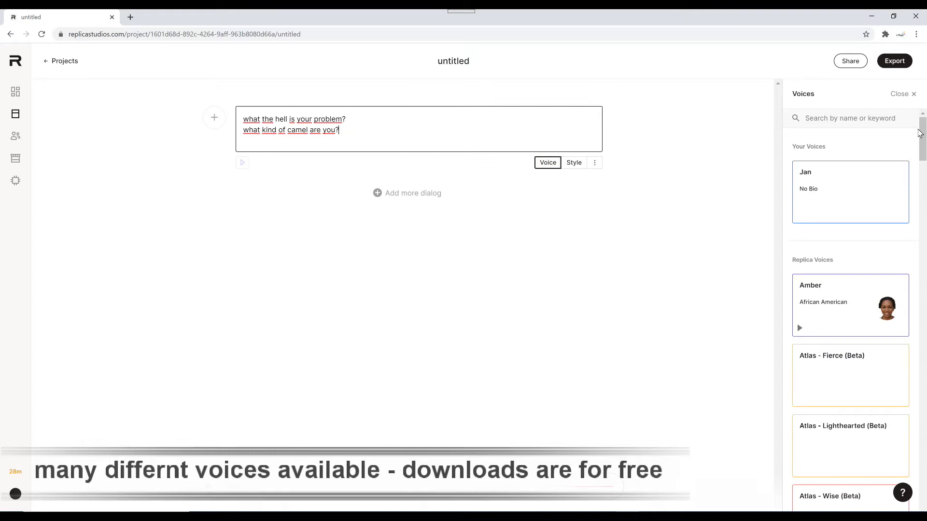
pyautogui.moveTo(922, 133); pyautogui.dragTo(922, 493)
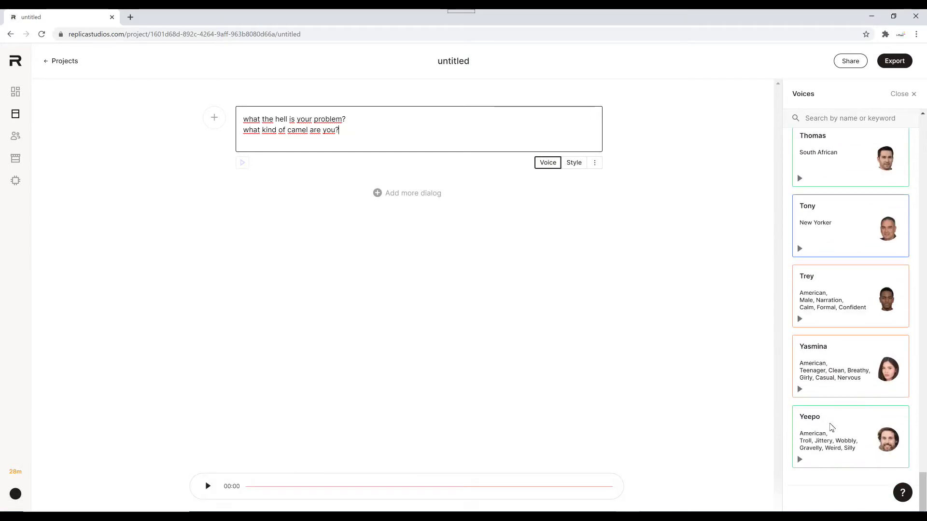
pyautogui.click(832, 424)
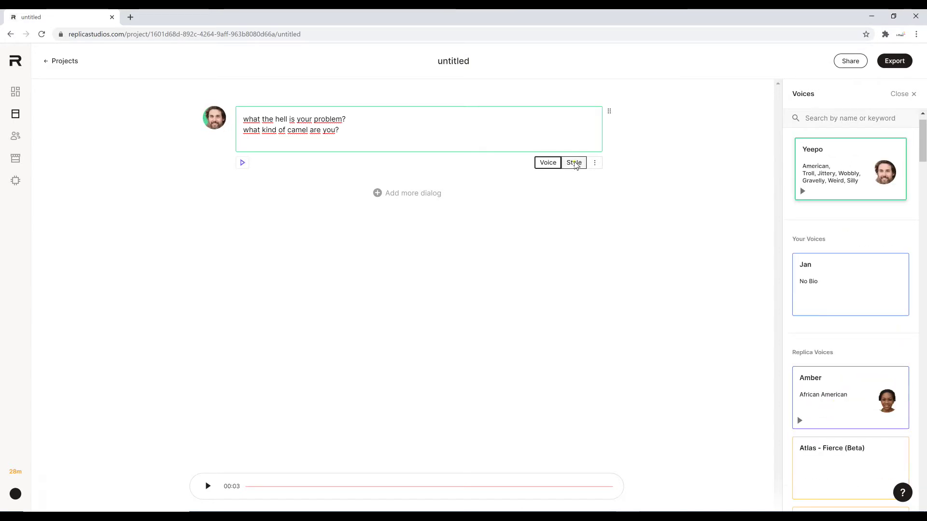
# - Give the dialog line the Angry style and download its generated audio after playing it
pyautogui.click(574, 164)
pyautogui.click(832, 126)
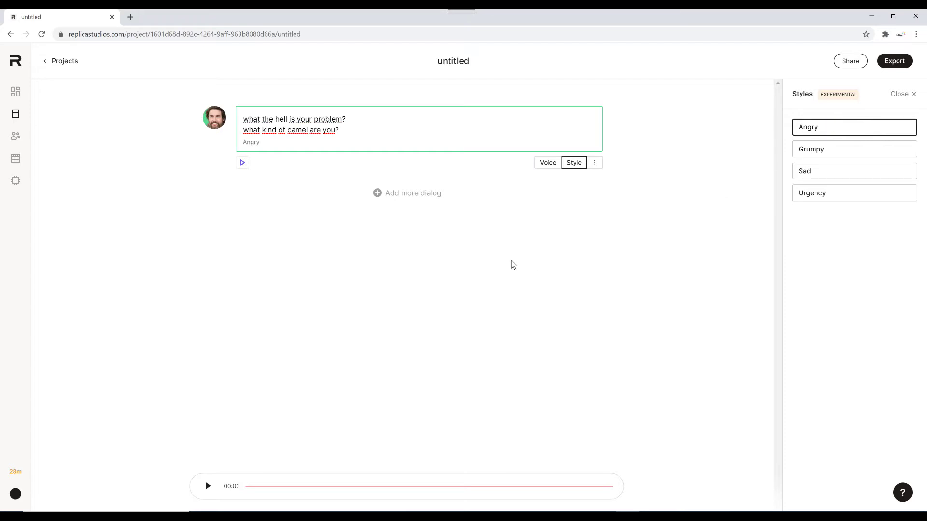
pyautogui.click(242, 164)
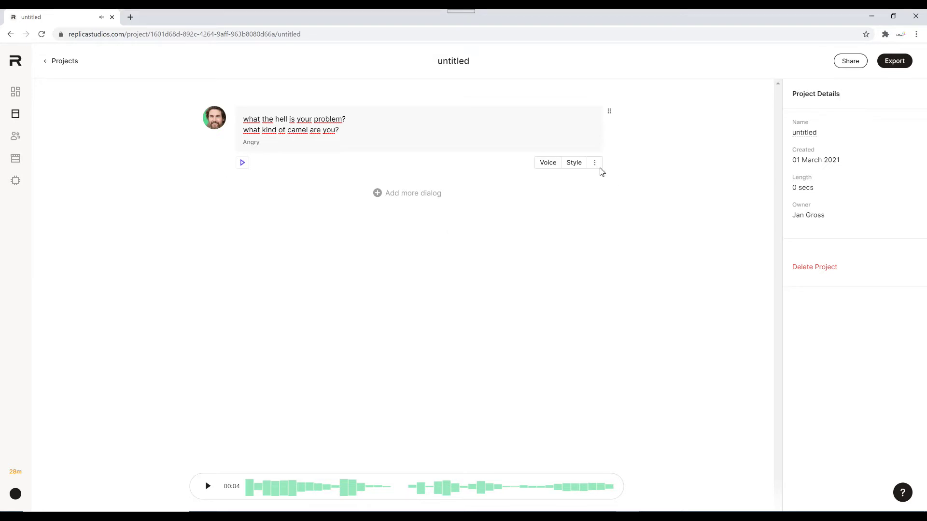
pyautogui.click(595, 164)
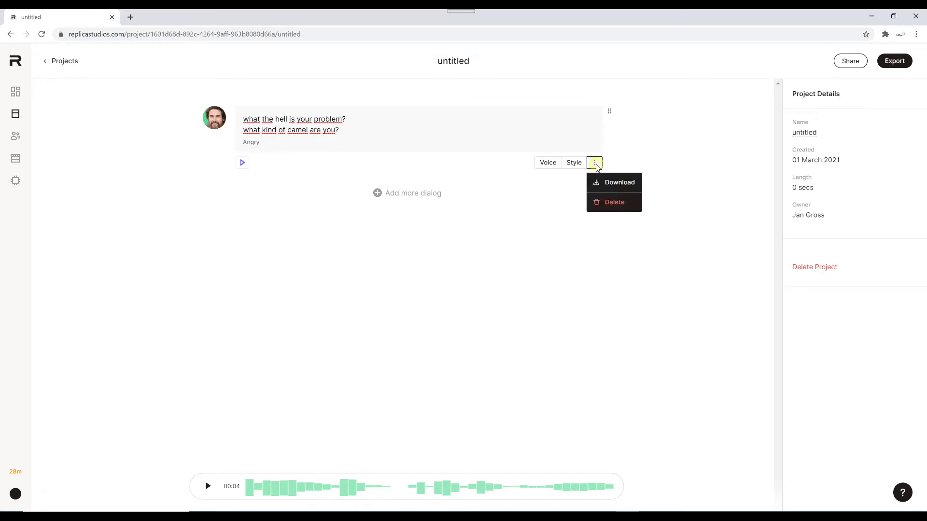
pyautogui.click(616, 183)
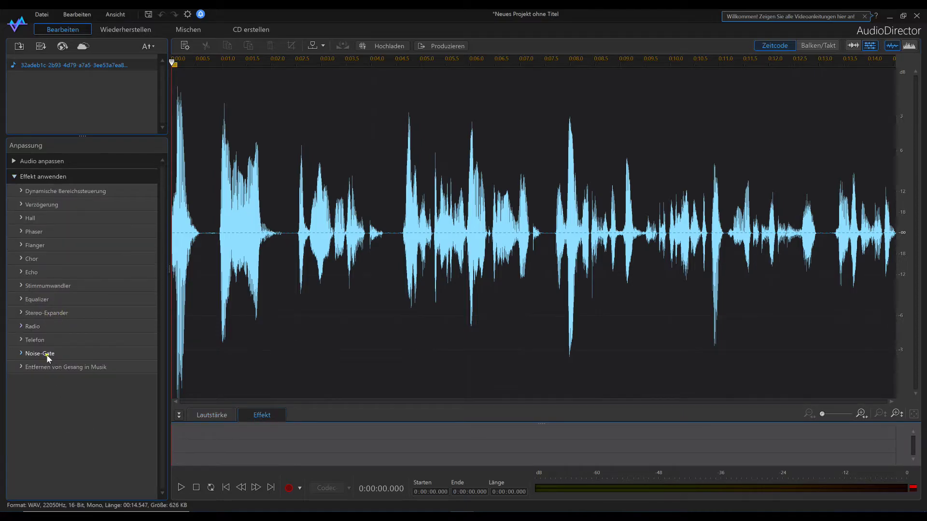
# - In AudioDirector, apply an Equalizer effect with custom band levels to the voice recording
pyautogui.click(47, 354)
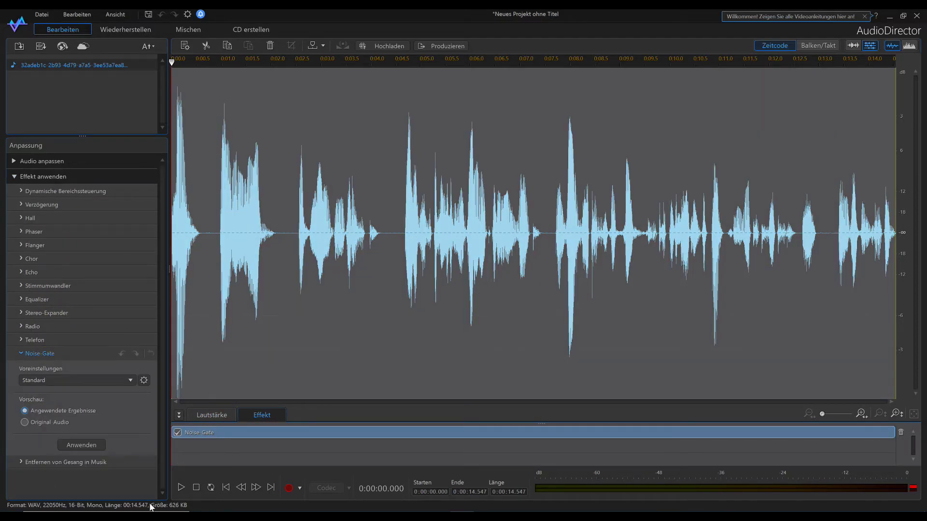
pyautogui.click(38, 299)
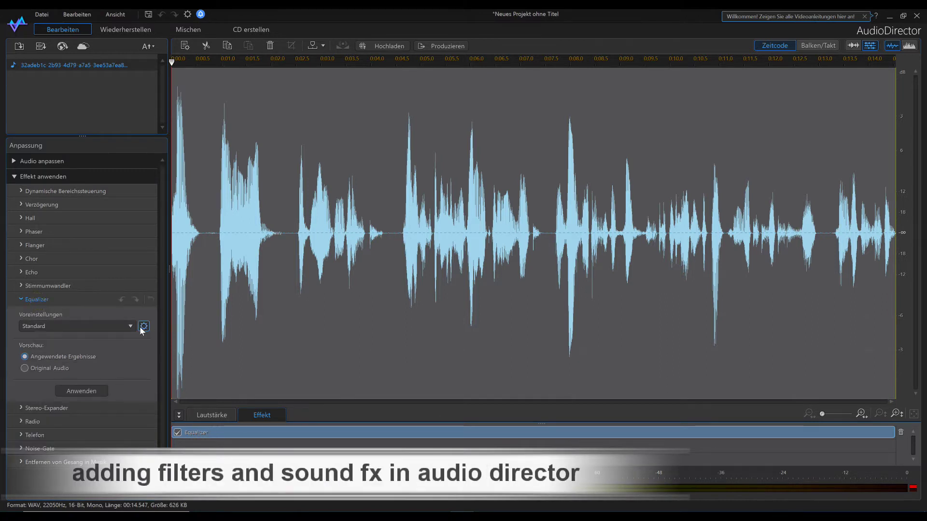
pyautogui.click(143, 327)
pyautogui.moveTo(502, 171); pyautogui.dragTo(217, 141)
pyautogui.moveTo(87, 213); pyautogui.dragTo(87, 194)
pyautogui.click(255, 292)
pyautogui.moveTo(264, 213); pyautogui.dragTo(264, 201)
pyautogui.moveTo(185, 213); pyautogui.dragTo(188, 226)
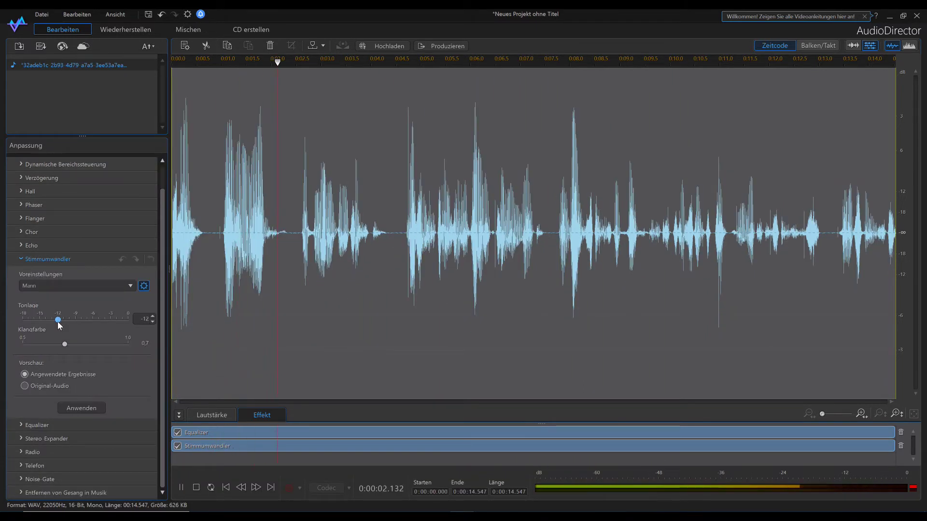
# - Set the Stimmumwandler effect's Tonlage to -15 and Klangfarbe to 0.7, and apply it to the recording
pyautogui.moveTo(65, 344); pyautogui.dragTo(47, 346)
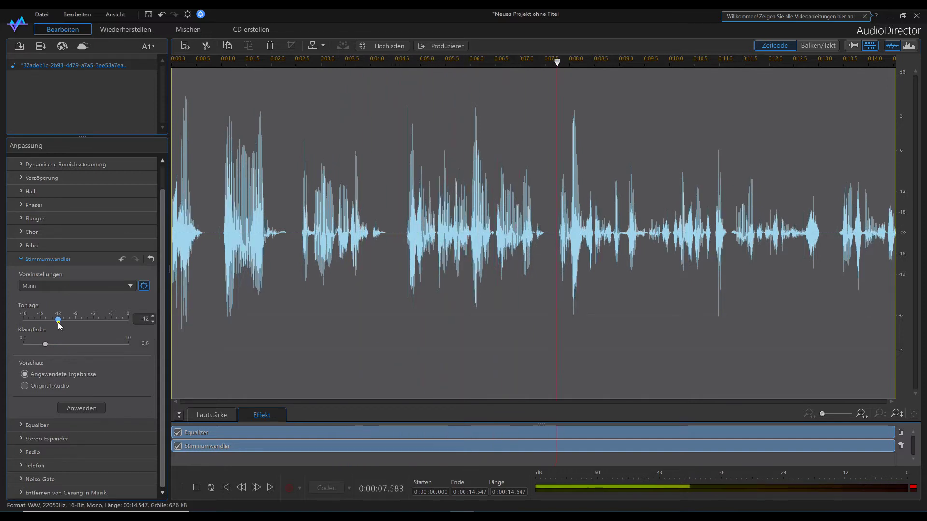
pyautogui.moveTo(58, 320); pyautogui.dragTo(40, 320)
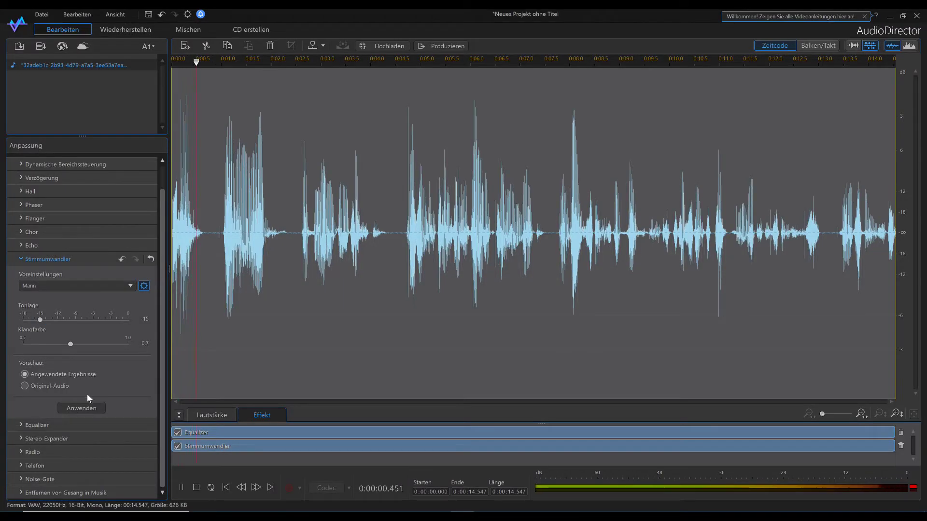
pyautogui.click(87, 408)
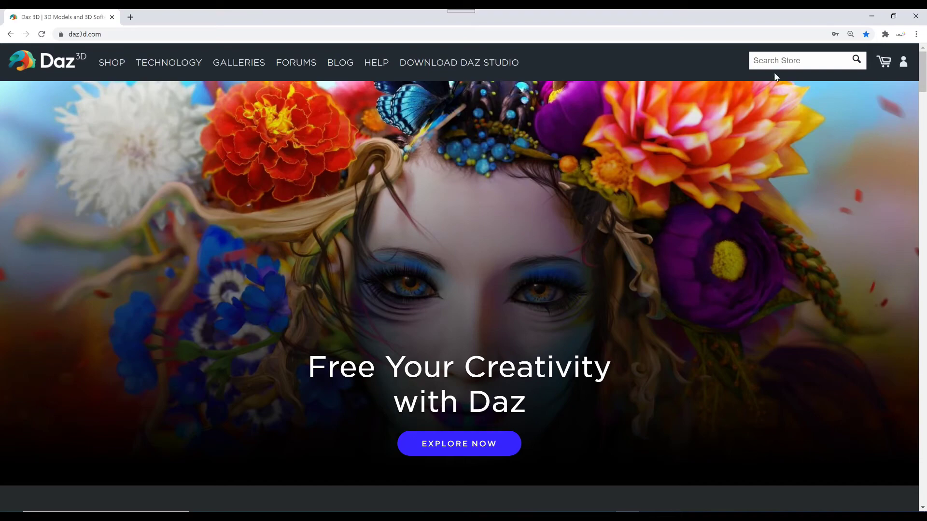
pyautogui.click(113, 64)
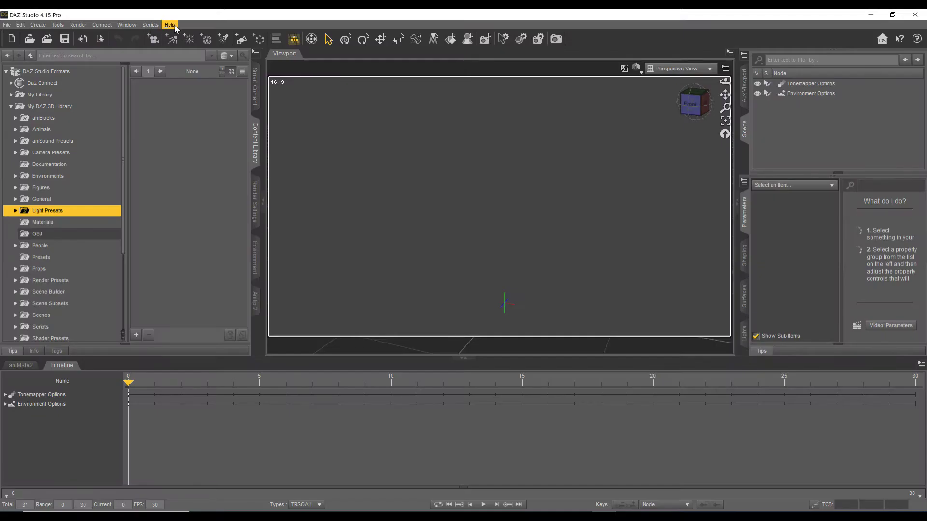
# - In DAZ Studio, check the Anilip 2 entry and its information in the list of installed plugins
pyautogui.click(170, 25)
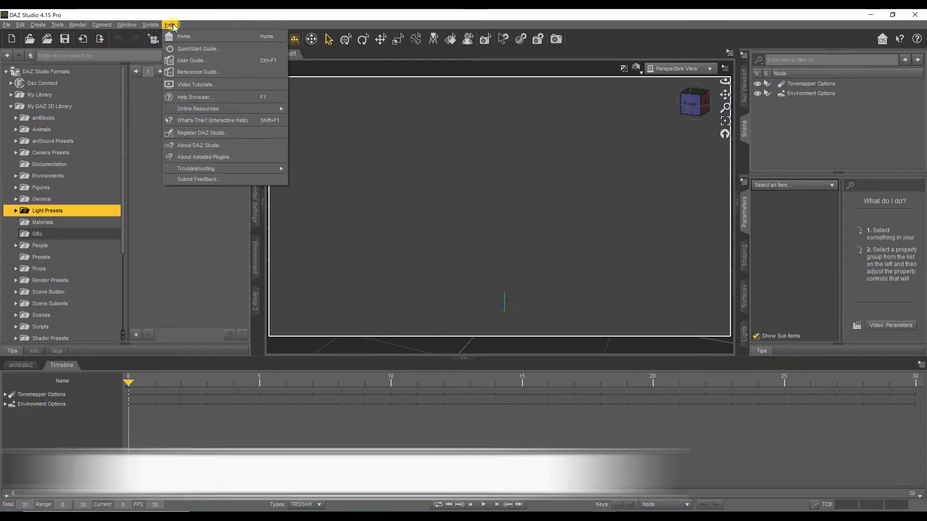
pyautogui.click(235, 158)
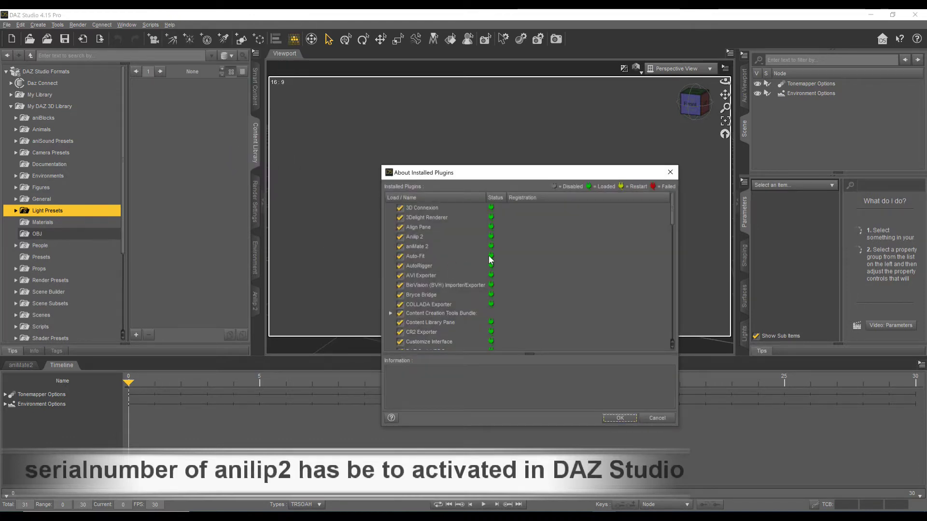
pyautogui.click(415, 237)
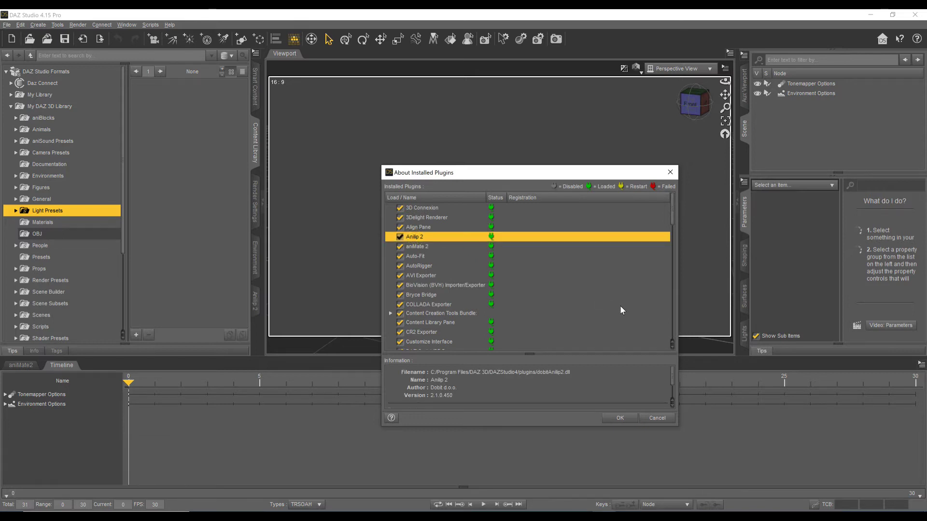
pyautogui.click(620, 419)
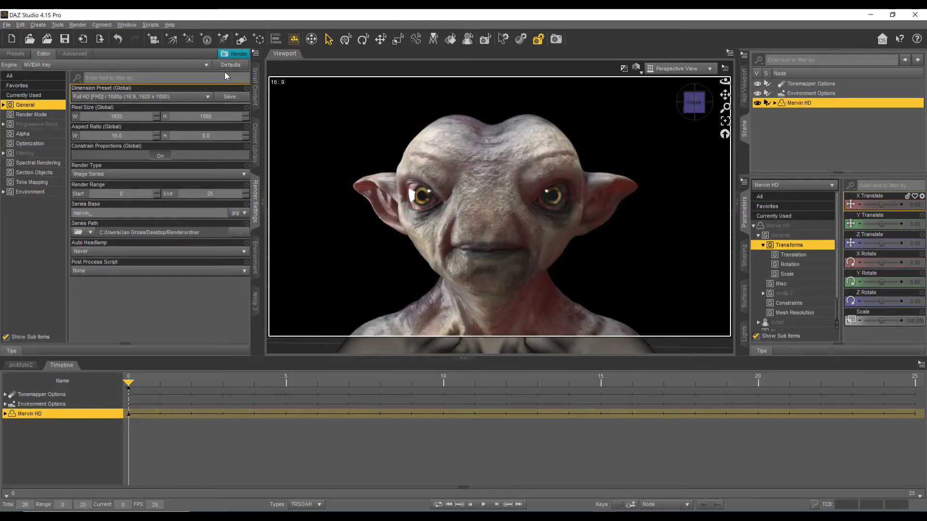
# - Import the WAV file 32adeb1c-2b93-4d79-a7a5-3ee53a7ea8cb into Anilip 2's Speech Recognition to generate the viseme animation for Mervin HD
pyautogui.click(255, 302)
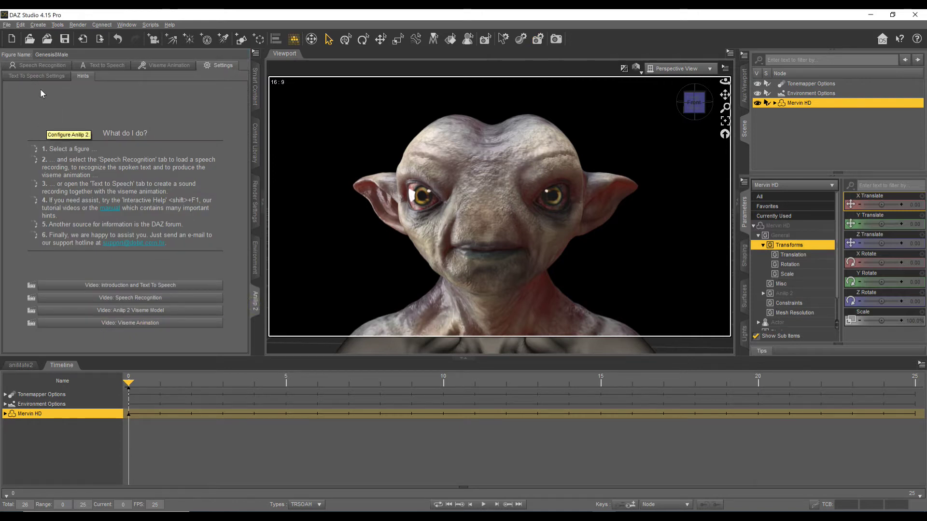
pyautogui.click(32, 65)
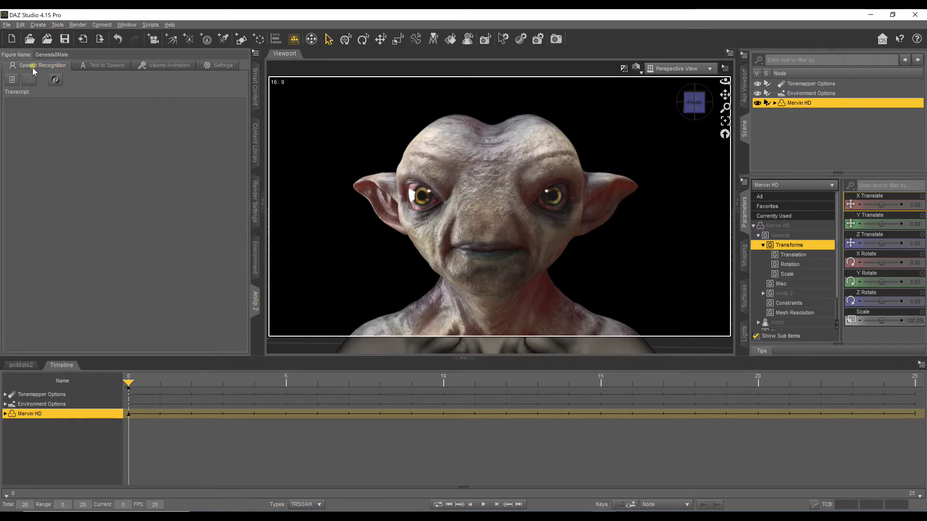
pyautogui.click(10, 81)
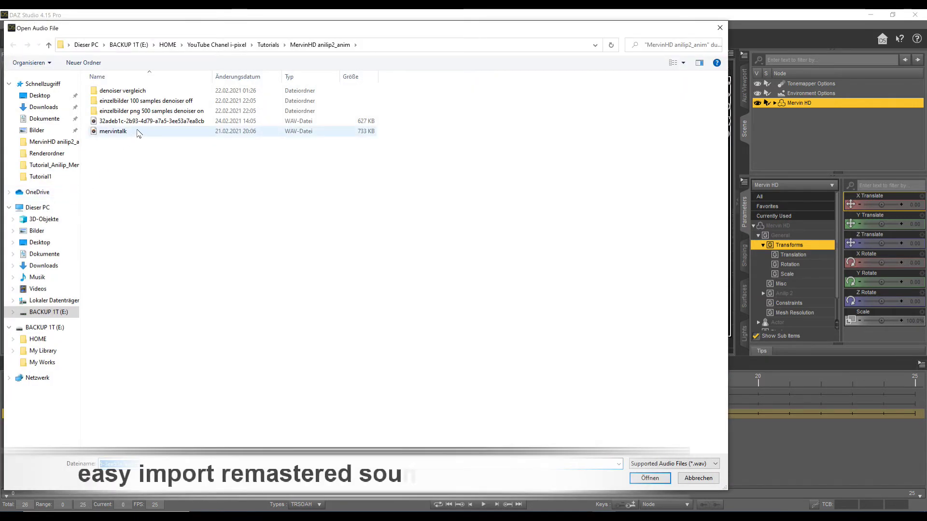
pyautogui.click(143, 121)
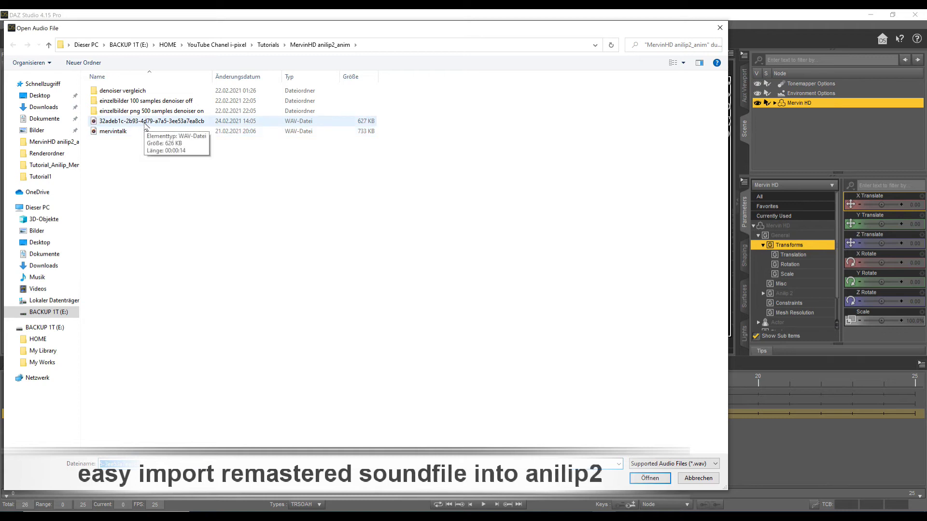
pyautogui.click(145, 122)
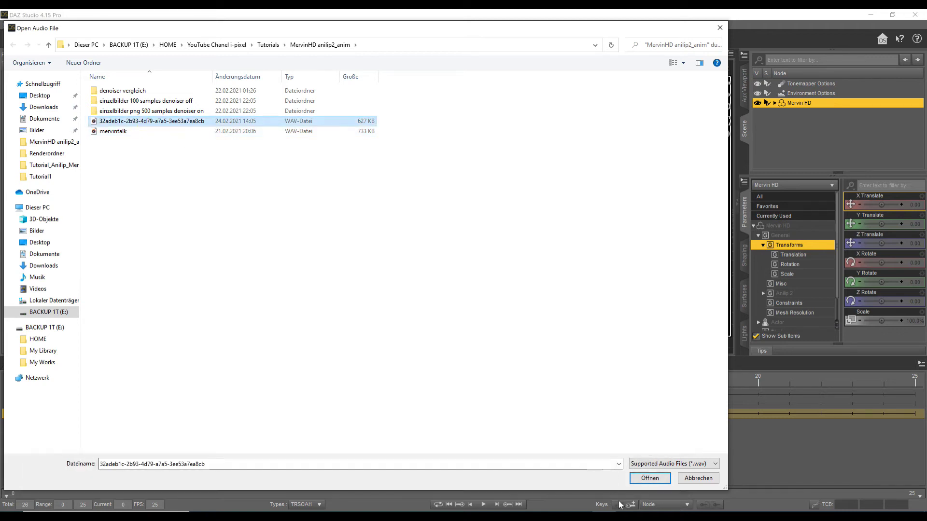
pyautogui.click(647, 478)
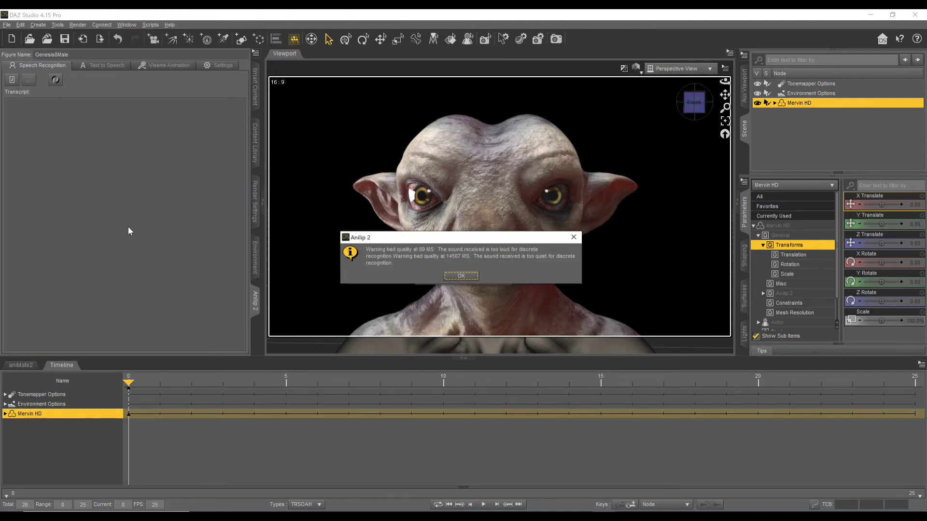
pyautogui.click(467, 275)
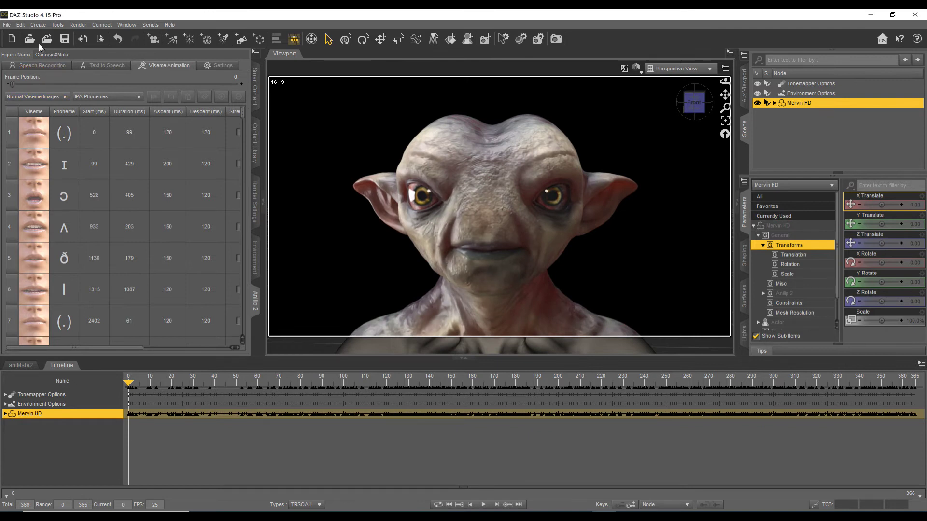
# - Load the same 32adeb1c WAV as the scene's audio, starting on frame 5, and play the talking animation
pyautogui.click(20, 24)
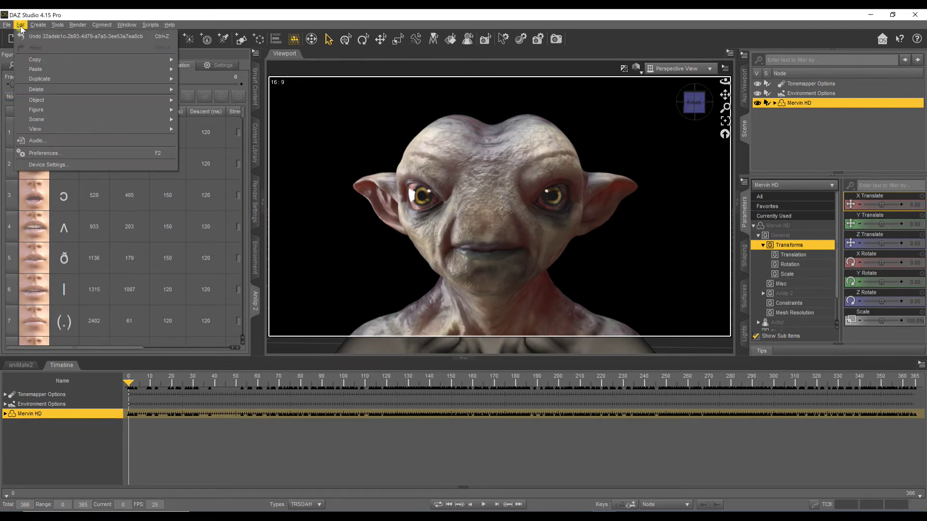
pyautogui.click(65, 140)
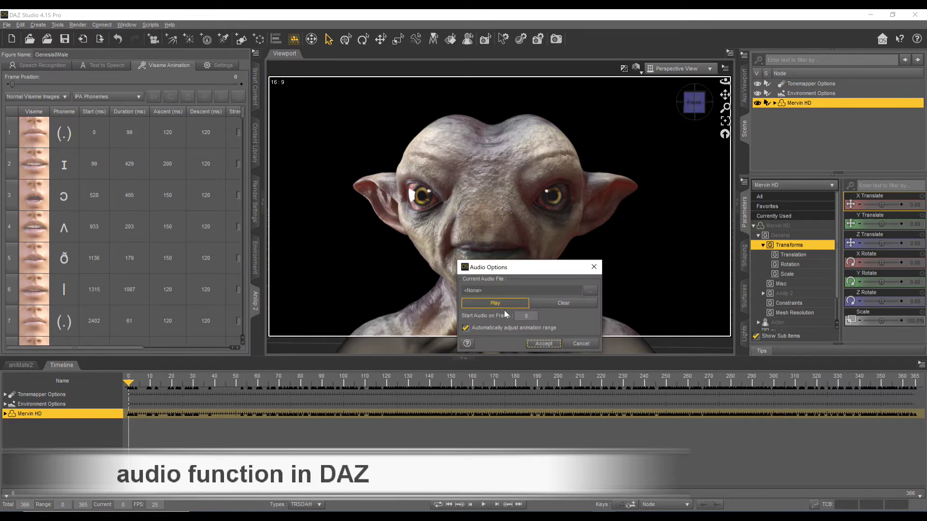
pyautogui.click(589, 292)
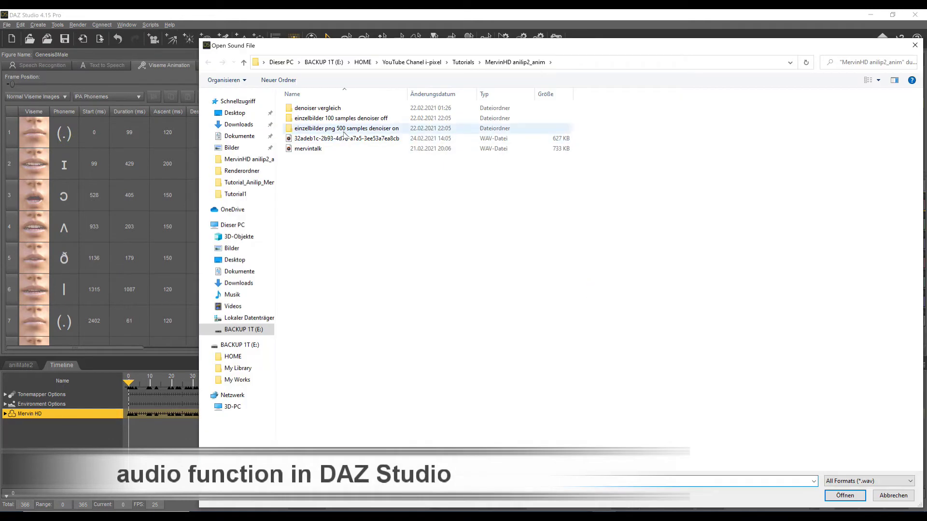
pyautogui.click(341, 139)
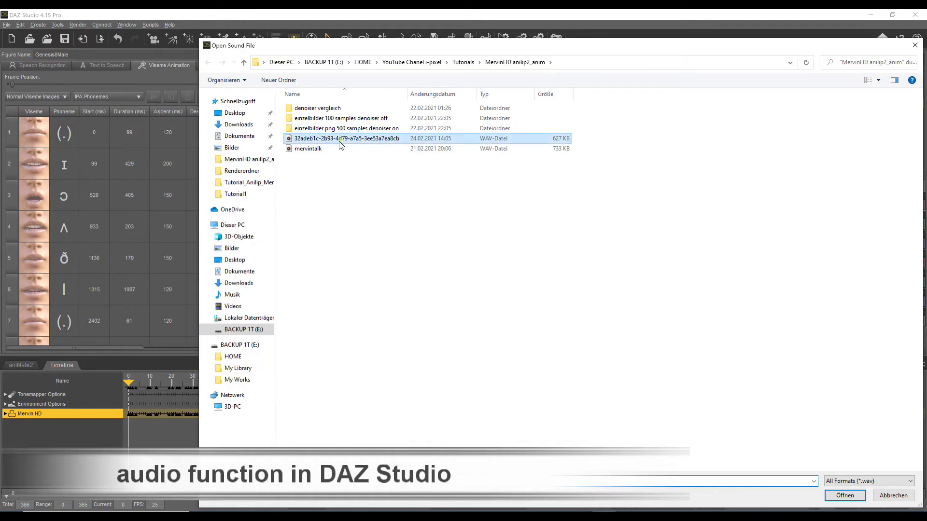
pyautogui.click(845, 496)
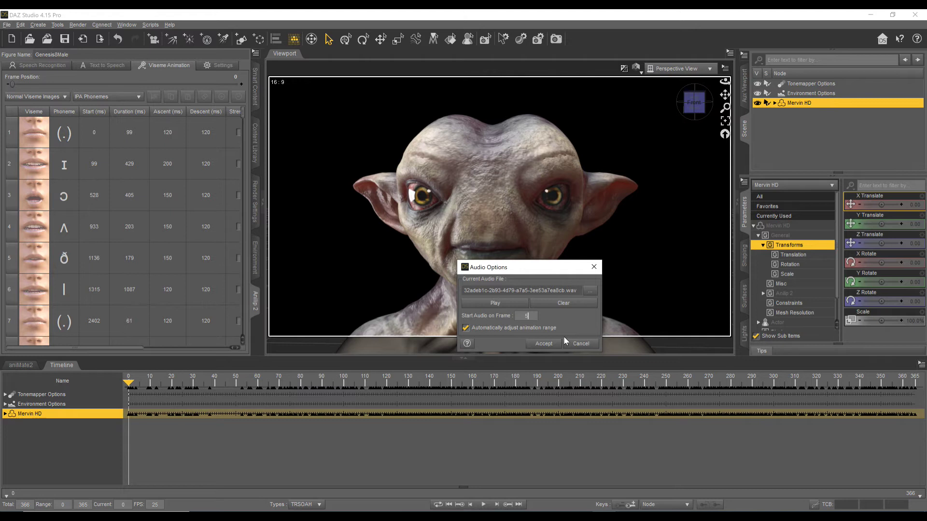
pyautogui.click(543, 344)
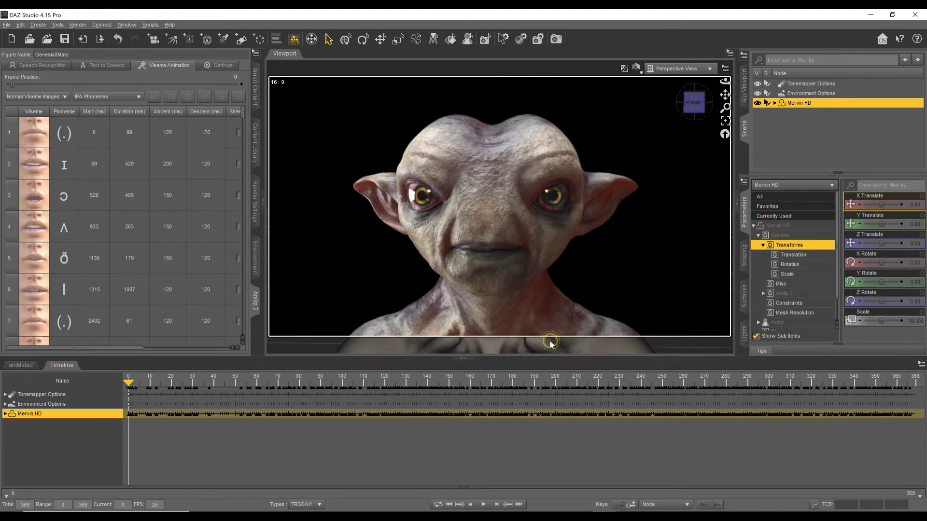
pyautogui.click(483, 505)
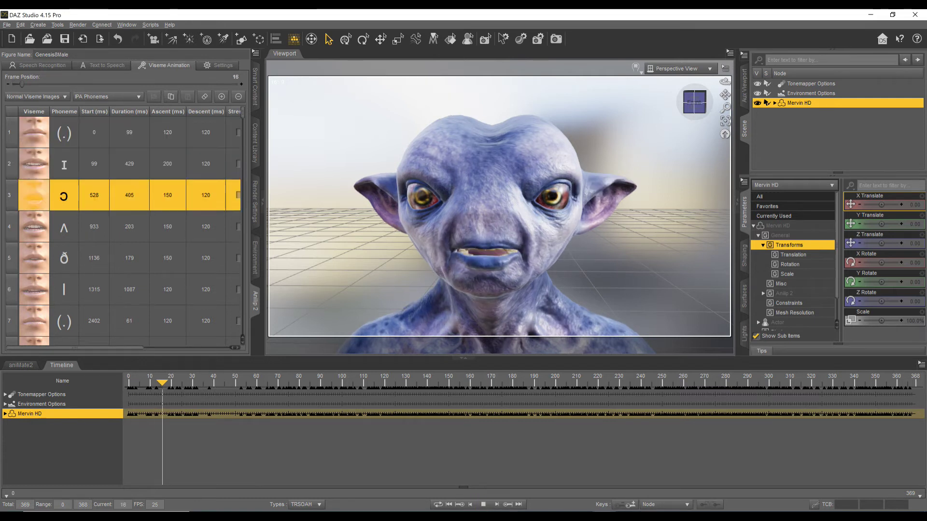
pyautogui.click(485, 505)
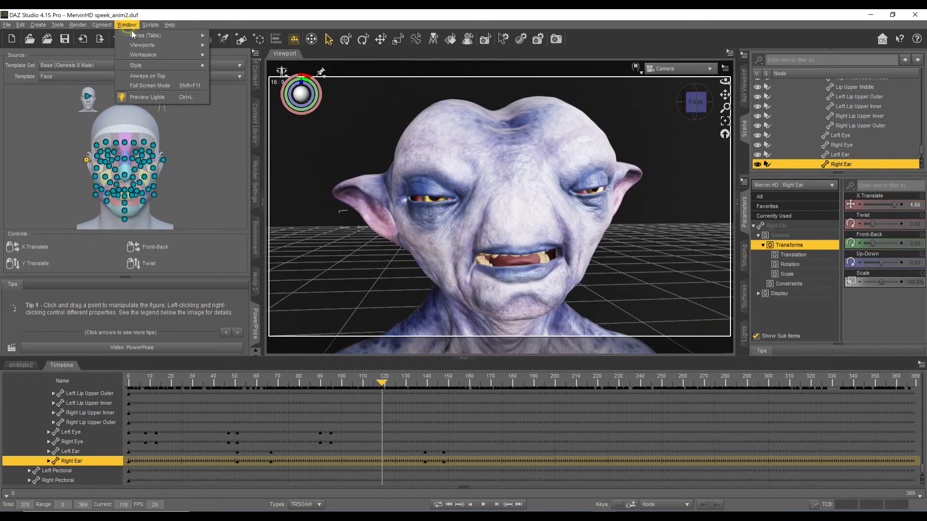
# - Show the PowerPose pane and, at frame 182, pose both eyes with the Head template to an Up-Down of about -5.6
pyautogui.moveTo(134, 37)
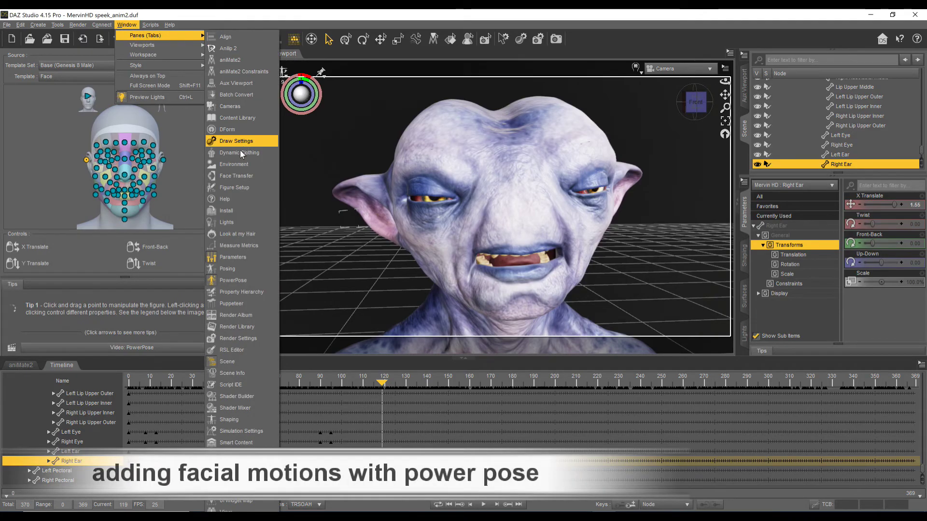
pyautogui.click(242, 281)
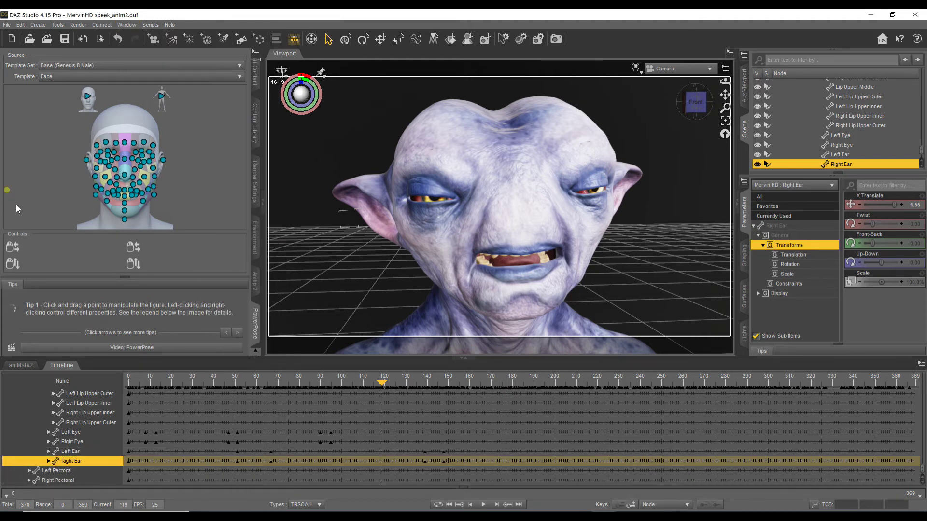
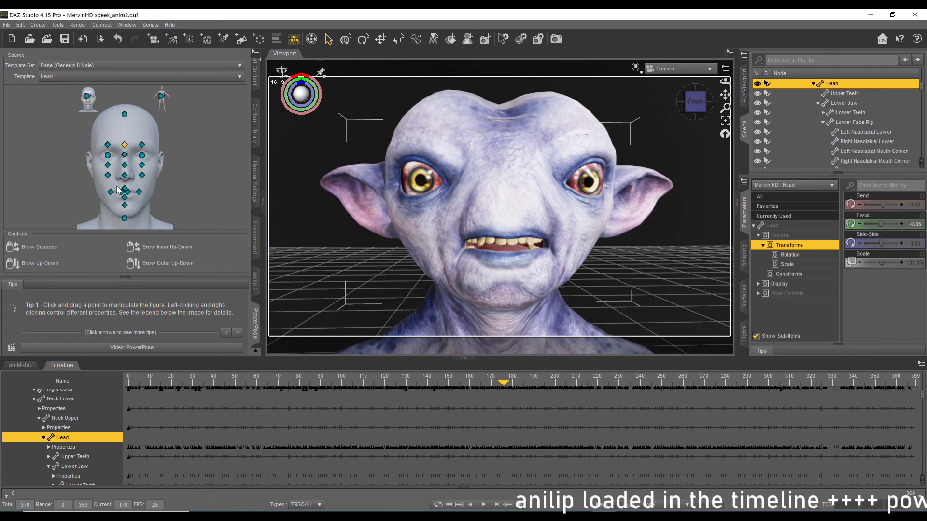
pyautogui.moveTo(120, 192); pyautogui.dragTo(143, 168)
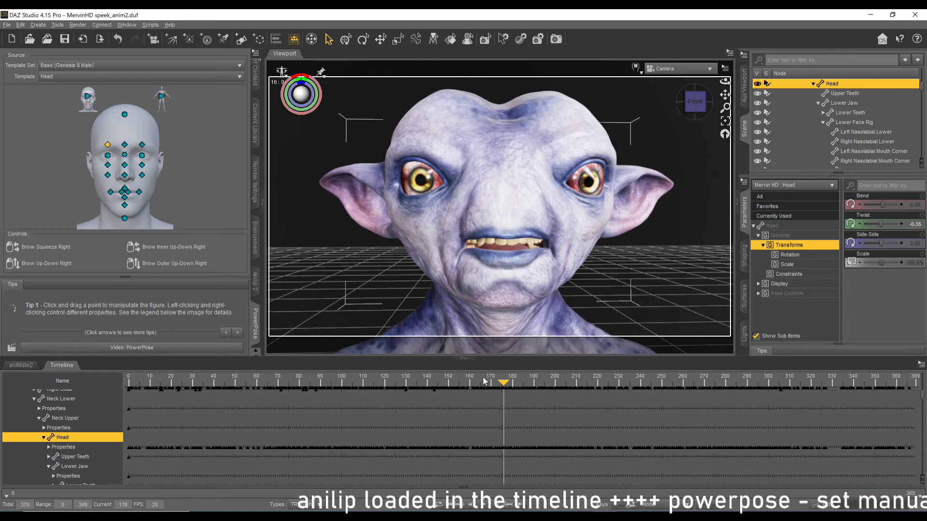
pyautogui.moveTo(503, 386); pyautogui.dragTo(512, 388)
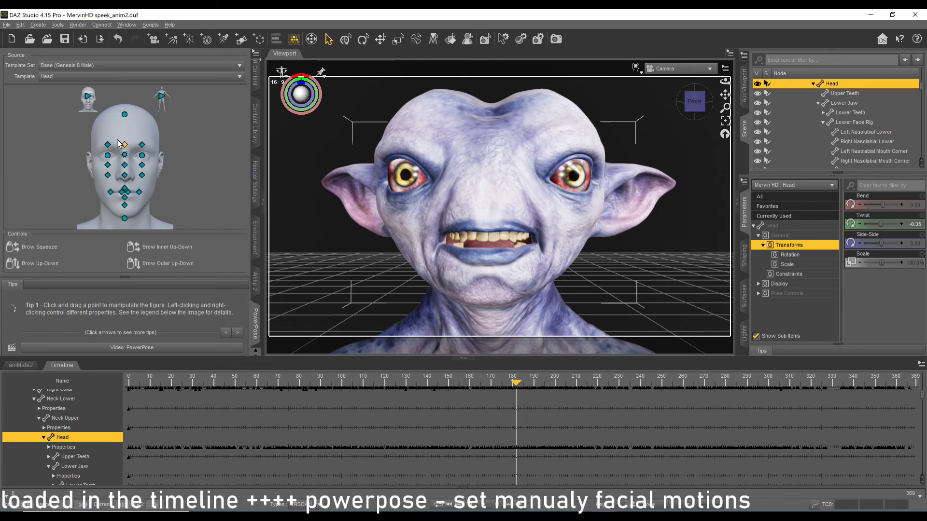
pyautogui.click(124, 156)
pyautogui.moveTo(122, 161); pyautogui.dragTo(124, 159)
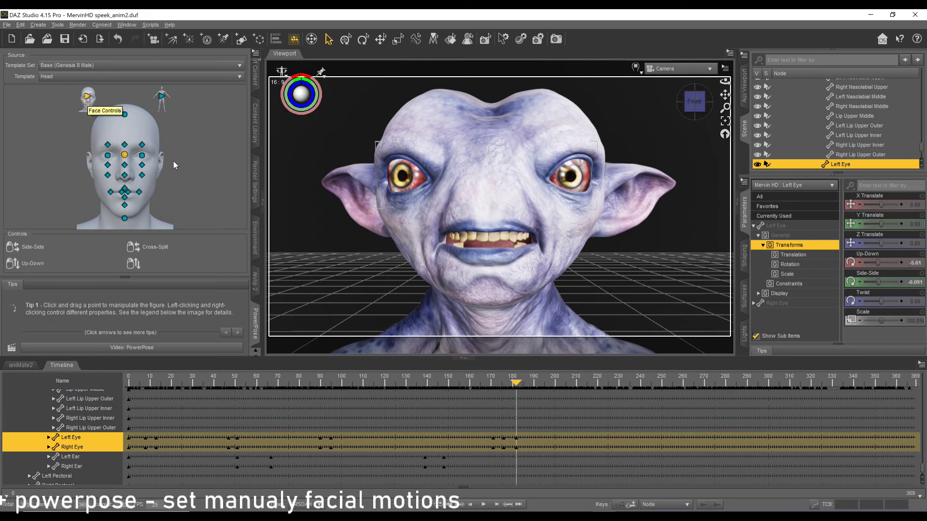
# - At frame 186, pull both ears inward with PowerPose's Face template, setting the right ear's X Translate to 2.00
pyautogui.moveTo(517, 384); pyautogui.dragTo(521, 385)
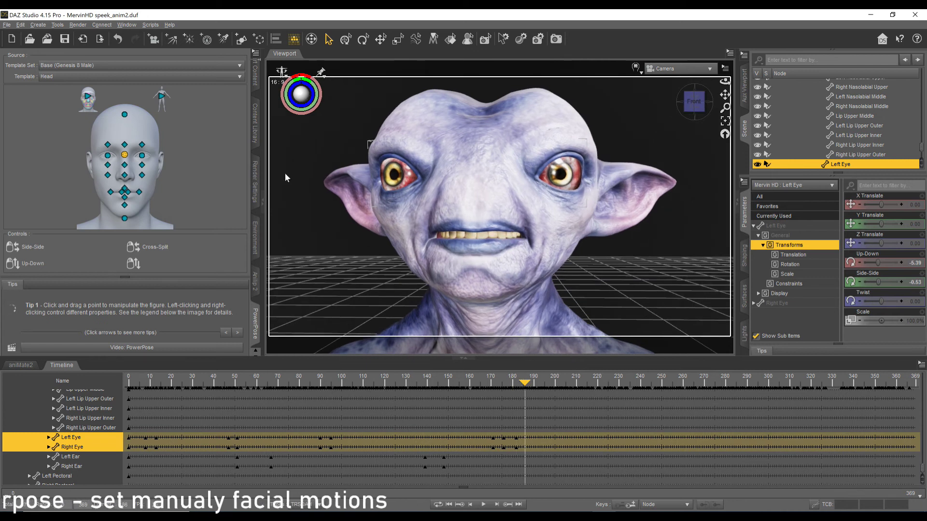
pyautogui.click(88, 99)
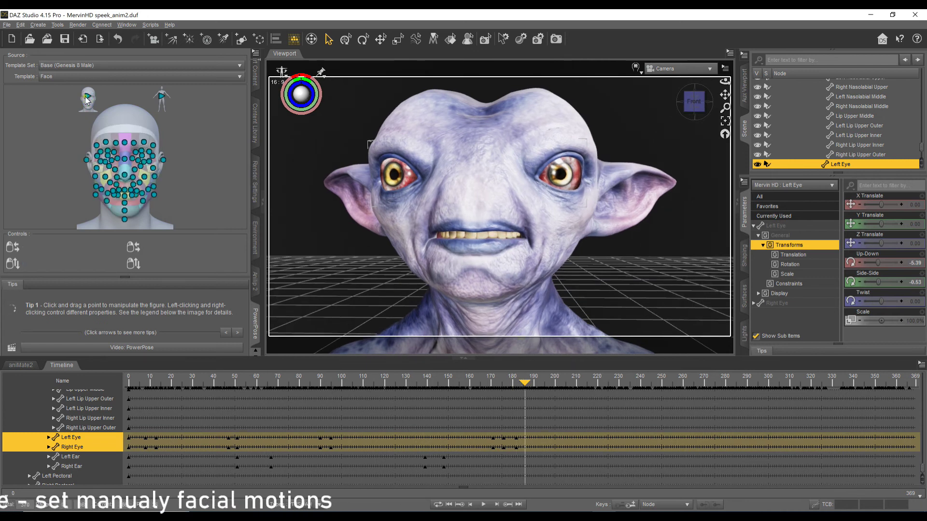
pyautogui.click(163, 163)
pyautogui.moveTo(163, 162); pyautogui.dragTo(22, 130)
pyautogui.moveTo(86, 160); pyautogui.dragTo(215, 169)
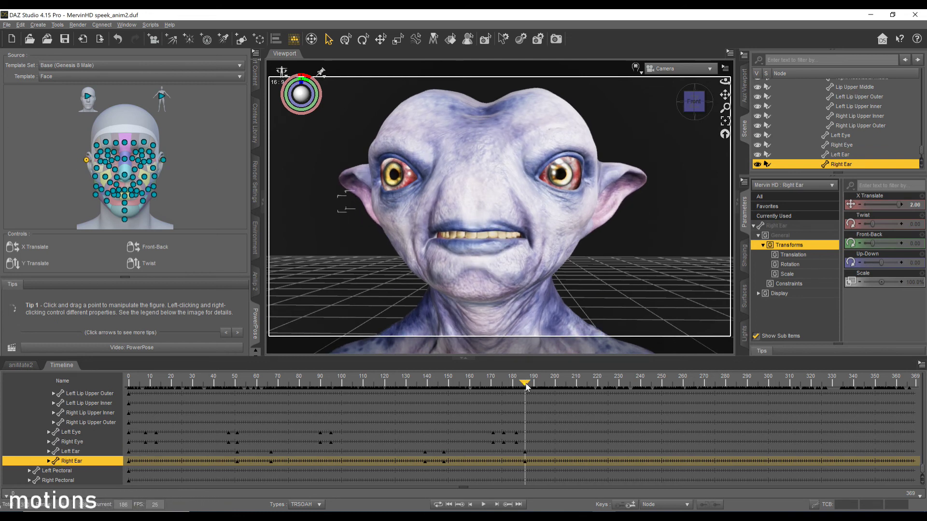
# - At frame 191, move both ears back outward, with the right ear's X Translate at about 0.55
pyautogui.moveTo(526, 387); pyautogui.dragTo(531, 386)
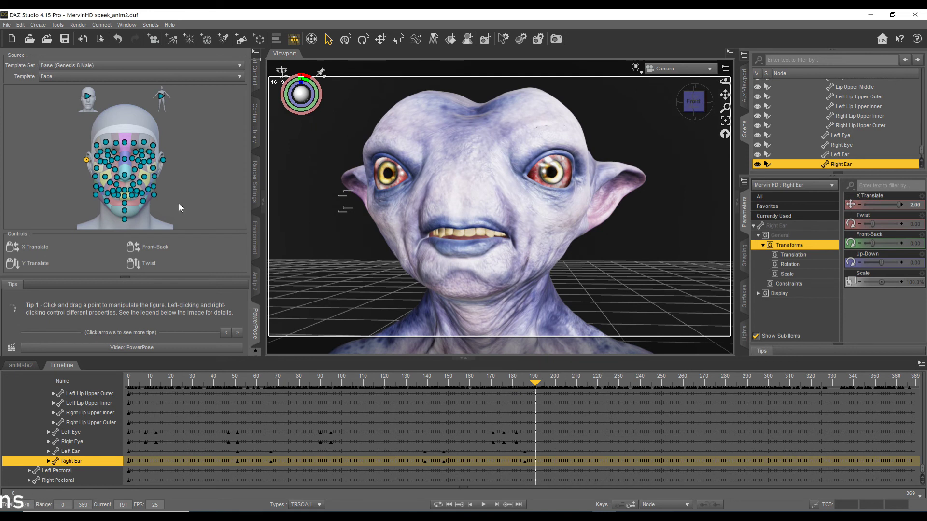
pyautogui.moveTo(163, 160); pyautogui.dragTo(210, 169)
pyautogui.moveTo(86, 160); pyautogui.dragTo(33, 168)
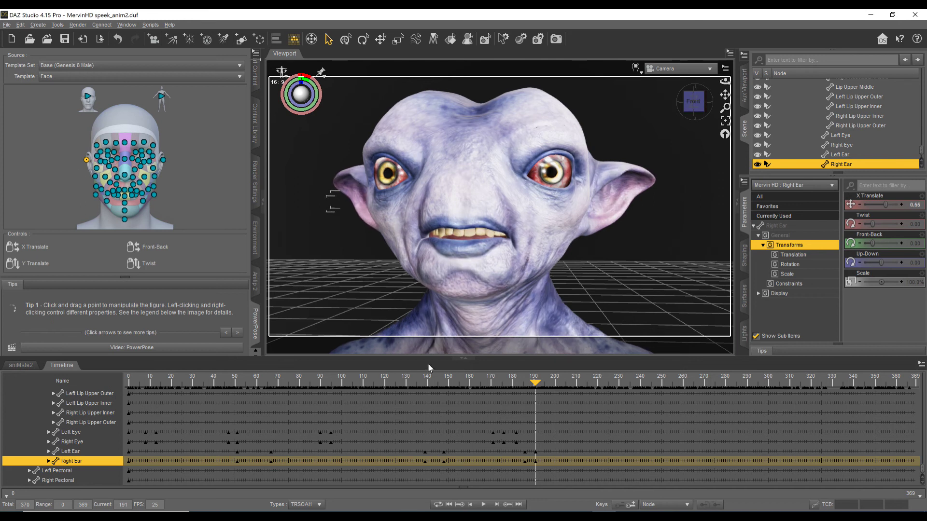
# - At frame 206, rotate both eyes with PowerPose's Head template to about -0.68 Up-Down and 1.63 Side-Side
pyautogui.moveTo(536, 384); pyautogui.dragTo(564, 383)
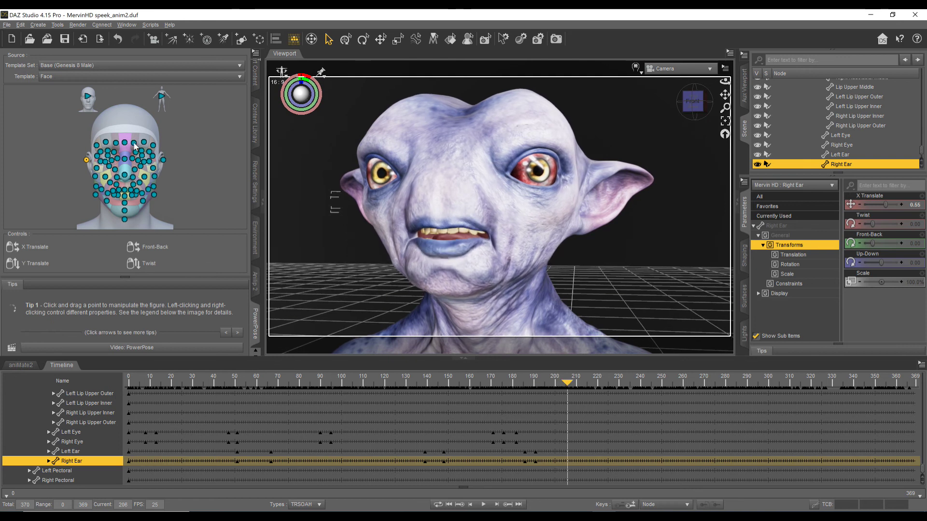
pyautogui.click(87, 102)
pyautogui.moveTo(124, 156); pyautogui.dragTo(52, 142)
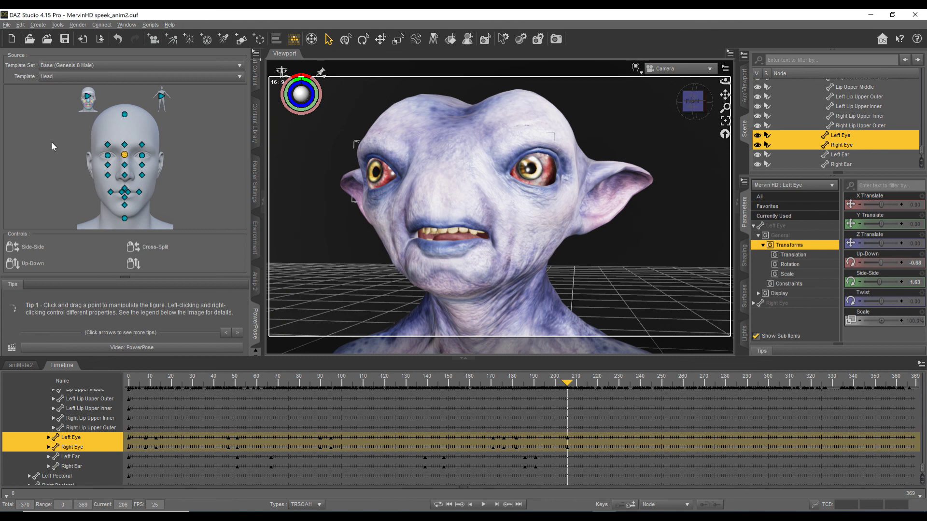
# - At frame 210, turn both eyes to about -4.59 Up-Down and -11.67 Side-Side, and advance the playhead a few frames
pyautogui.moveTo(568, 385); pyautogui.dragTo(576, 384)
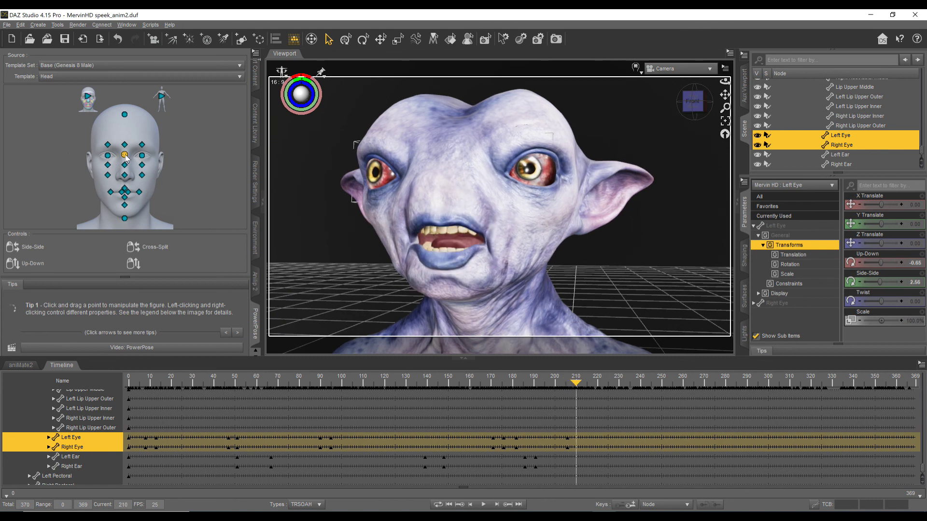
pyautogui.moveTo(125, 157); pyautogui.dragTo(144, 170)
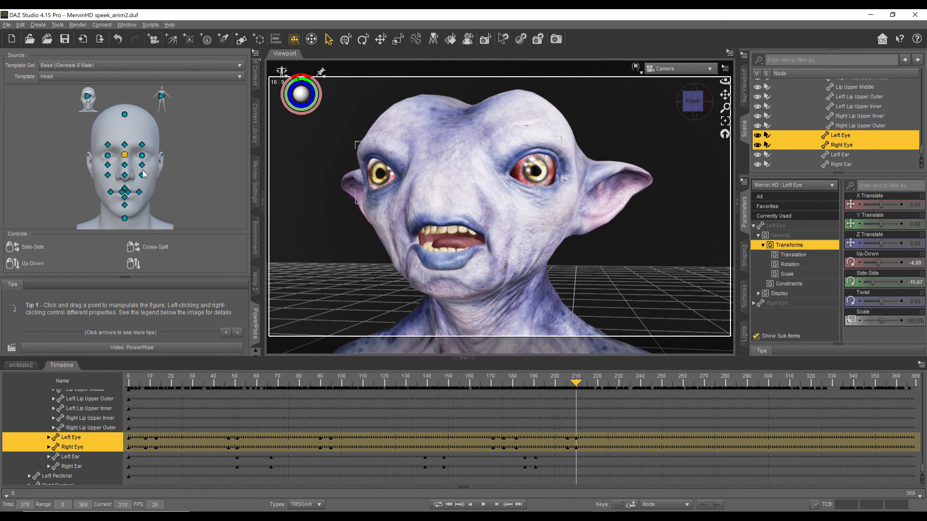
pyautogui.moveTo(577, 385); pyautogui.dragTo(588, 385)
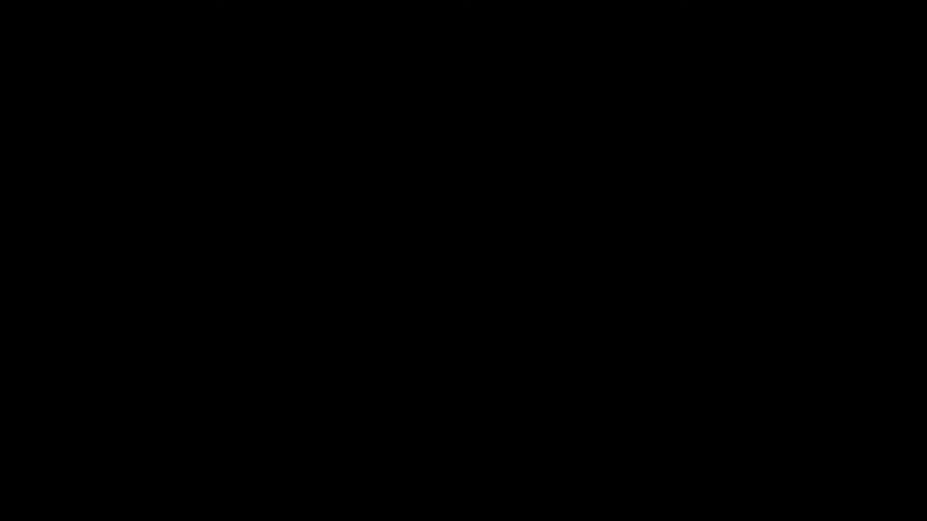